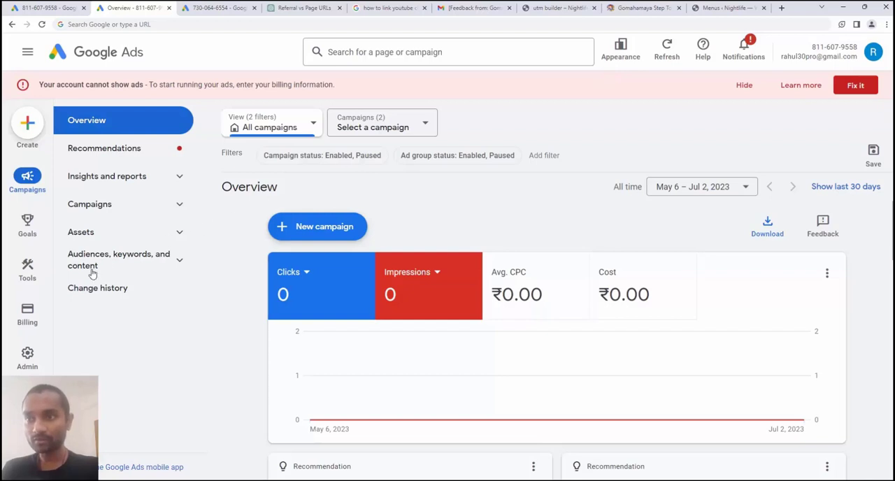
Open the account's linked accounts settings and start adding a channel to the YouTube link
mouse_move(28, 362)
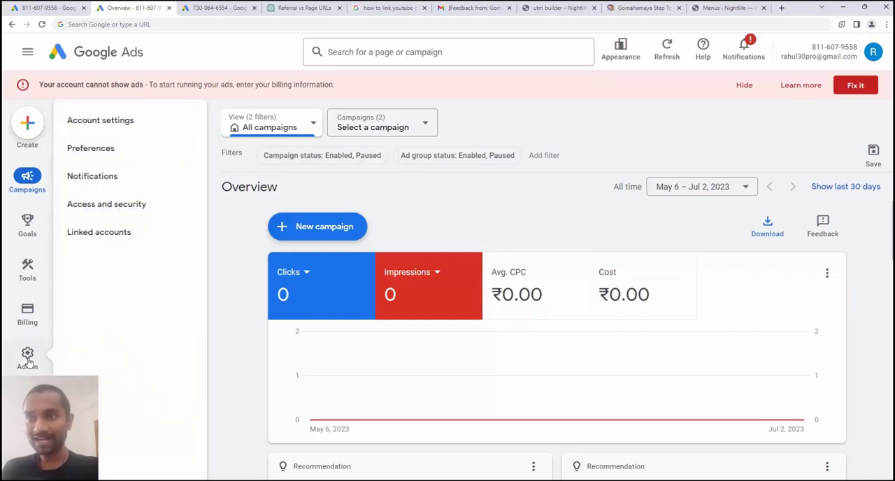
click(122, 238)
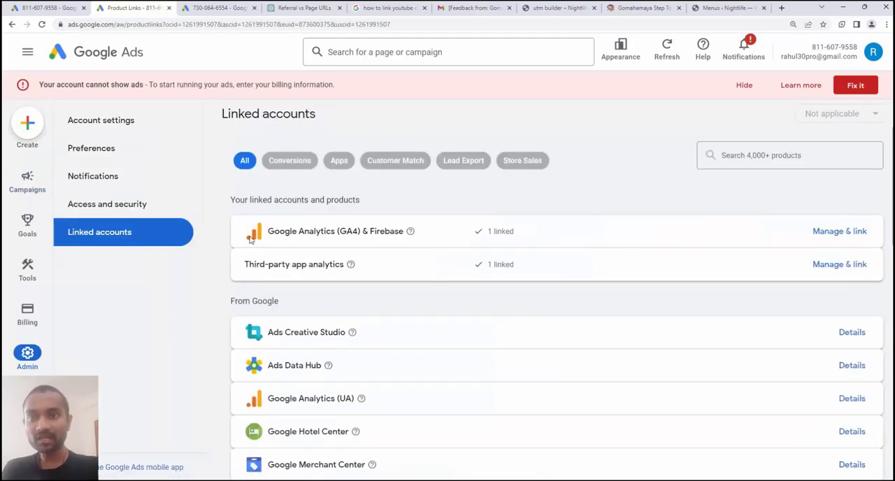
scroll(250, 239, down, 3)
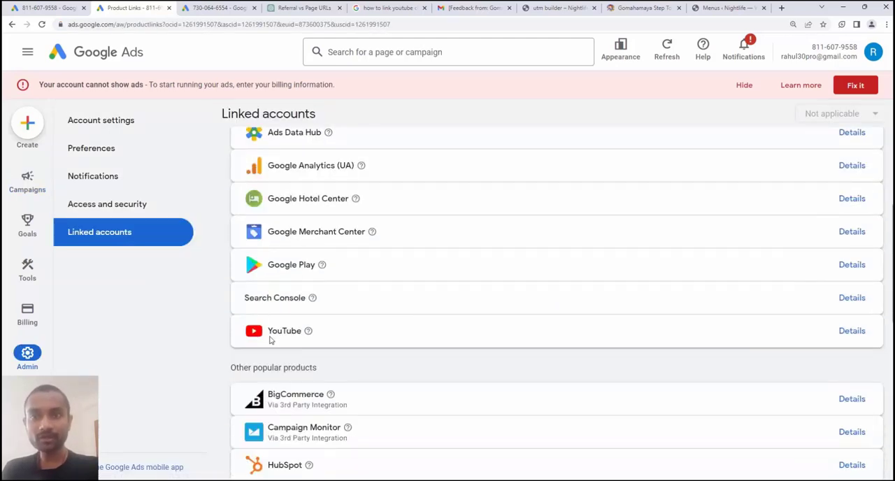
scroll(793, 214, up, 3)
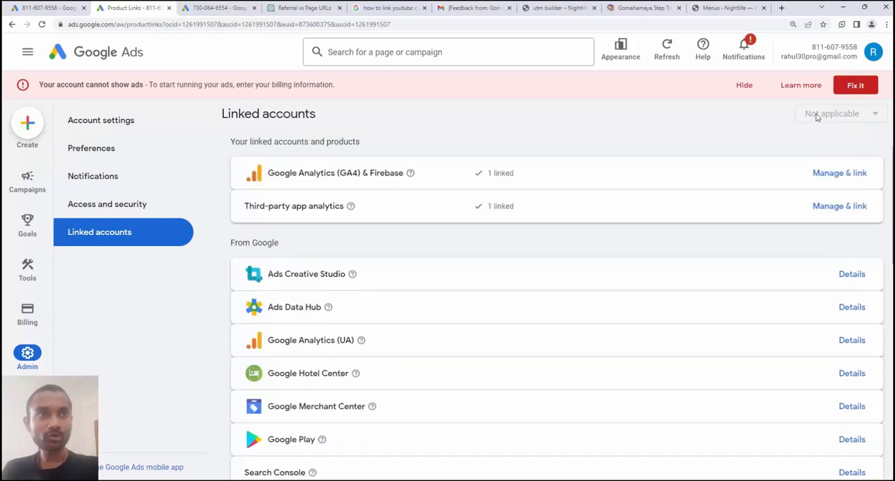
scroll(771, 155, down, 2)
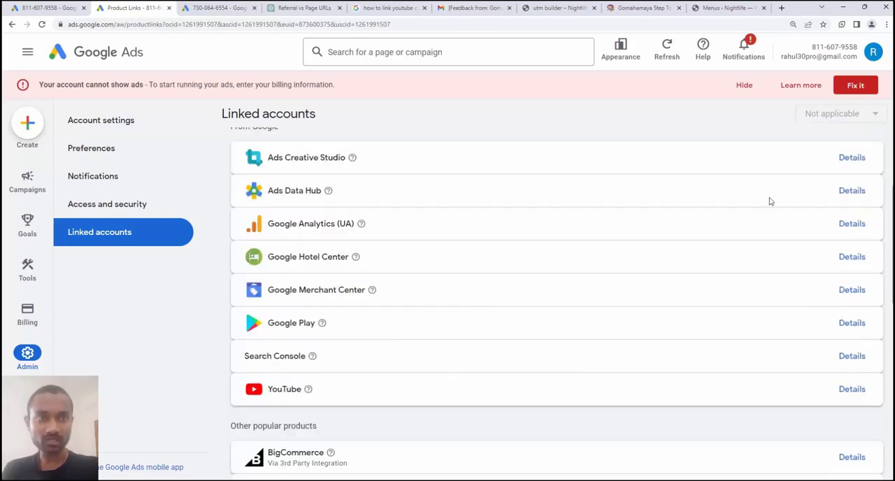
click(851, 390)
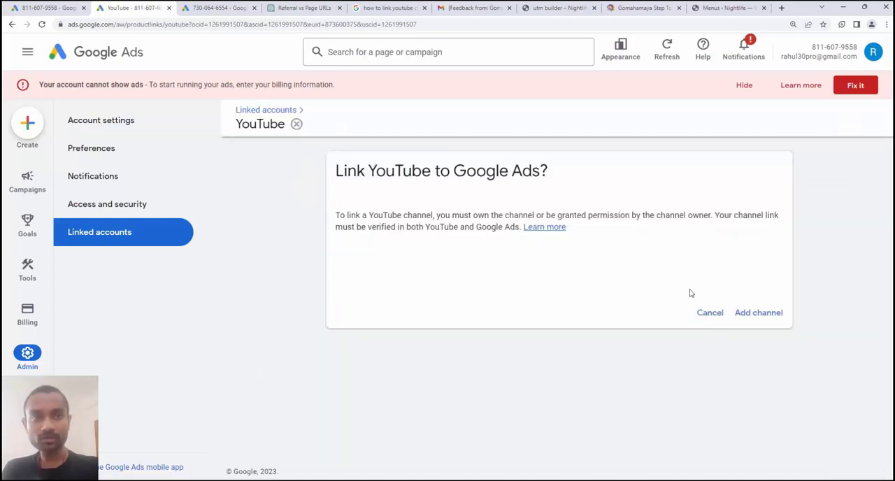
click(771, 318)
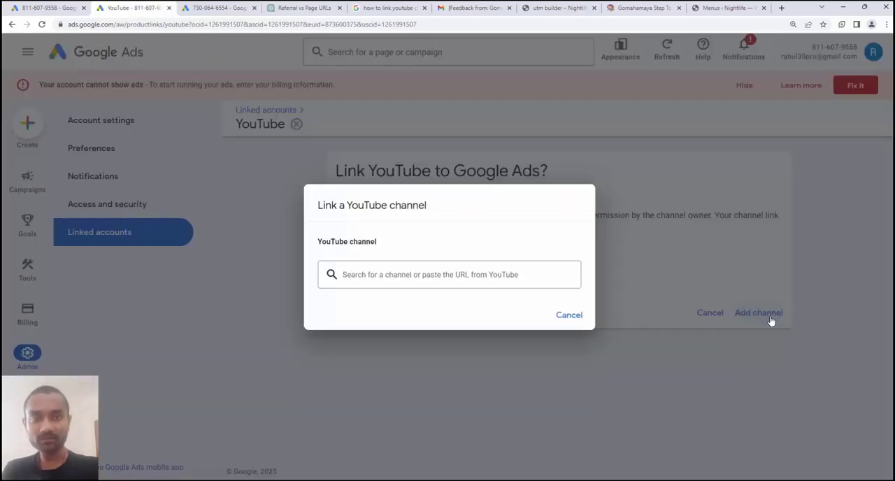
Search for the YouTube channel "gomahamaya" and select Gomahamaya as the channel to link
click(362, 273)
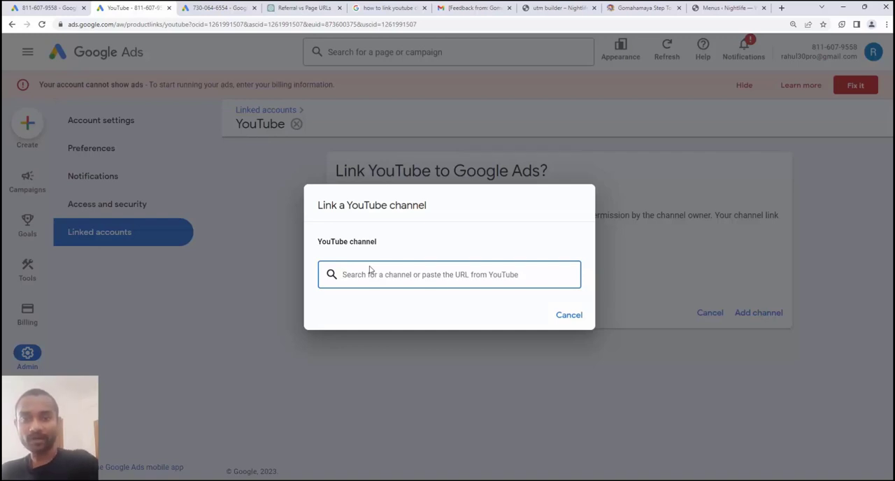
text(gomahamaya)
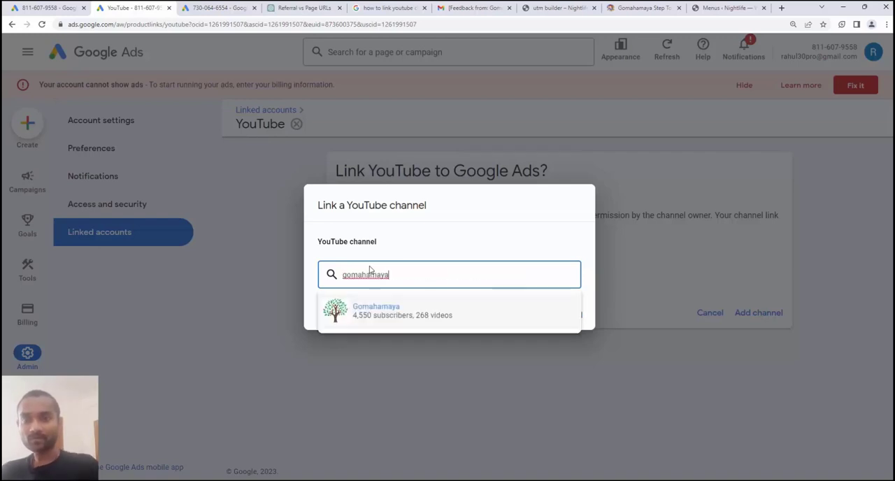
click(361, 313)
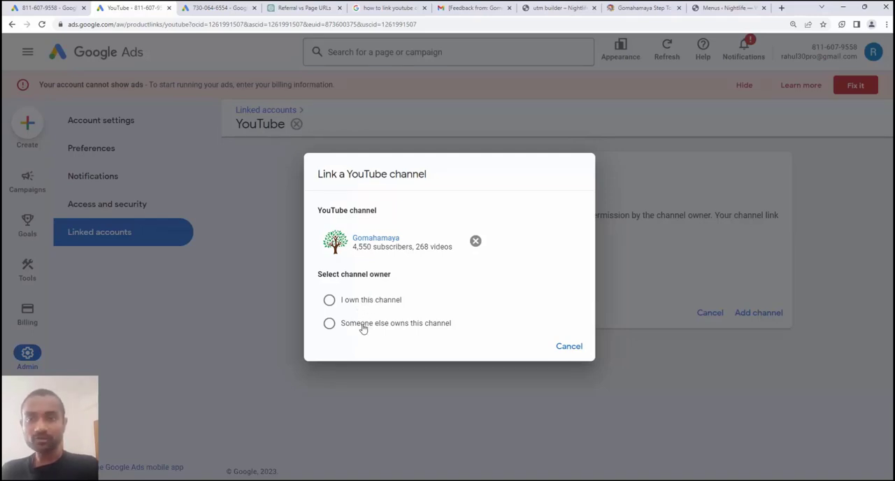
Mark the channel as owned by someone else, enter the owner's e-mail address, review the request message and send the link request
click(363, 325)
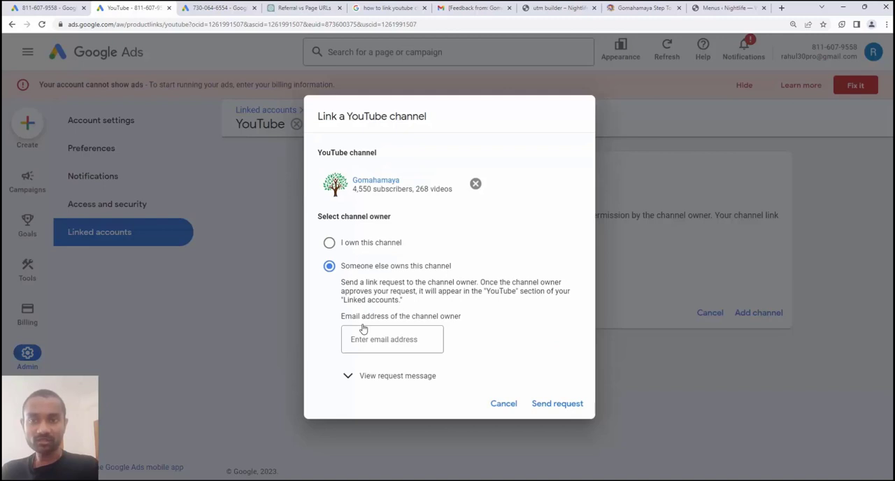
click(366, 342)
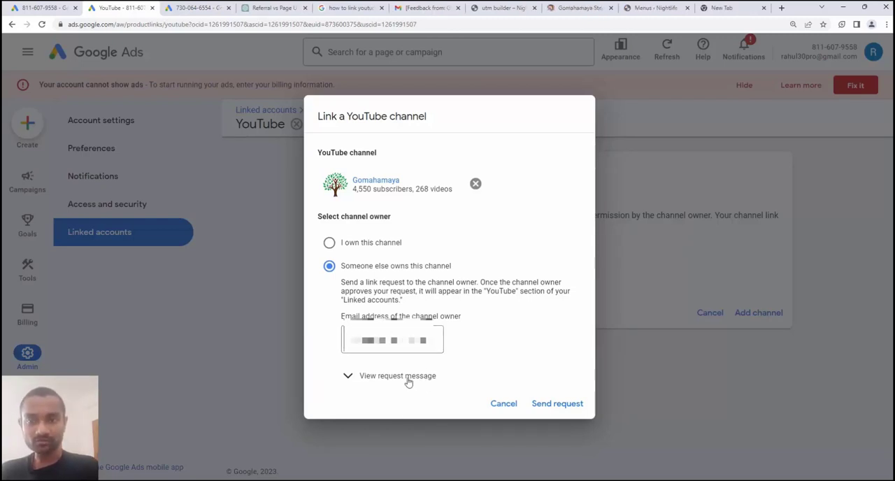
click(409, 376)
scroll(409, 381, down, 3)
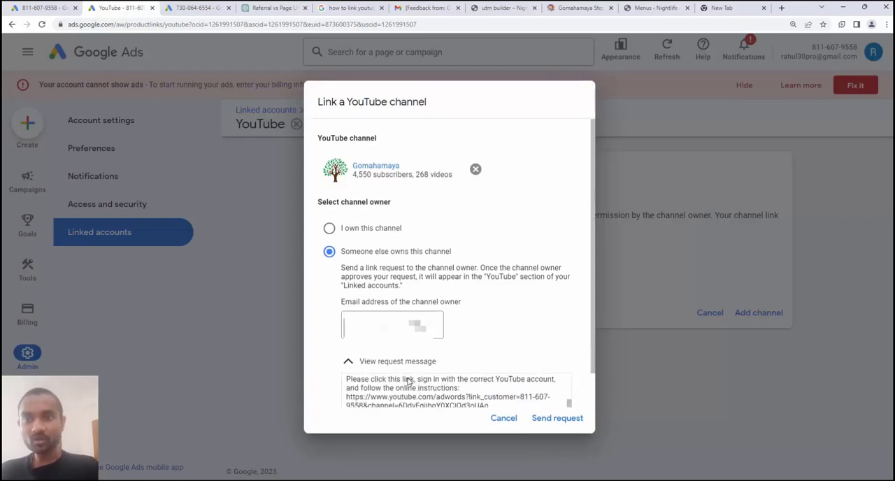
scroll(408, 380, down, 1)
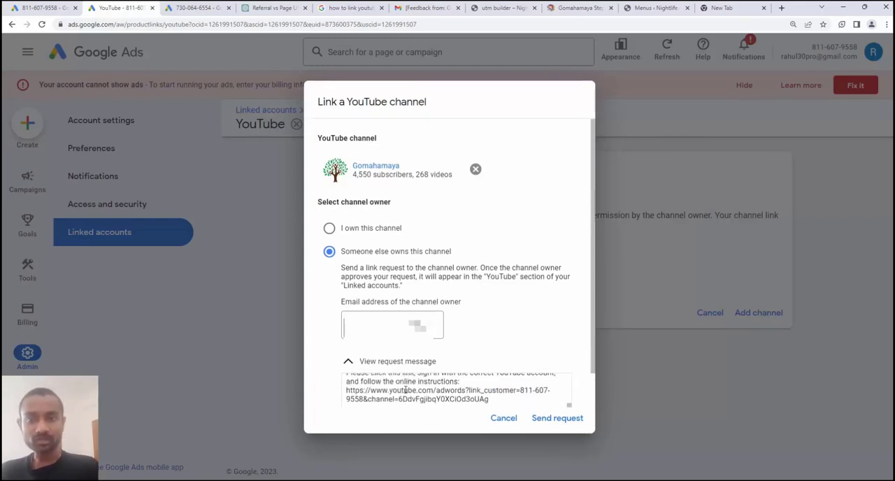
click(548, 419)
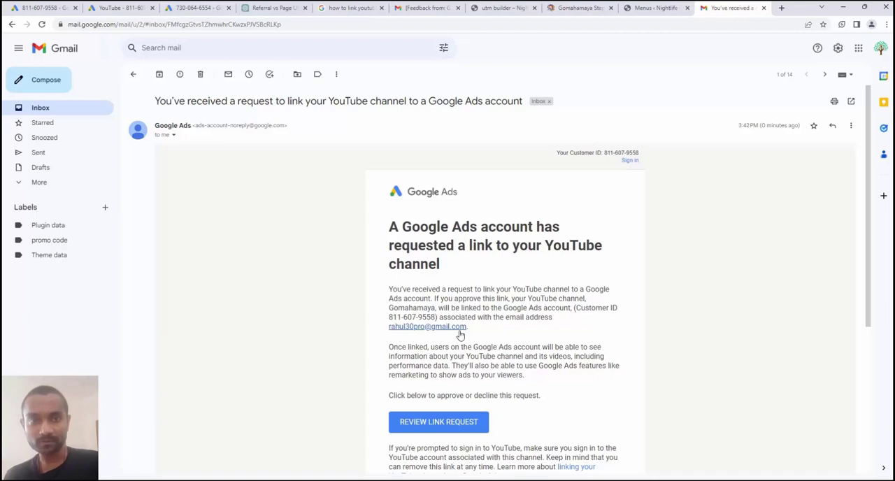
Review the link request from the Google Ads e-mail in Gmail and switch YouTube to the requested Gomahamaya channel
drag(436, 317, 576, 308)
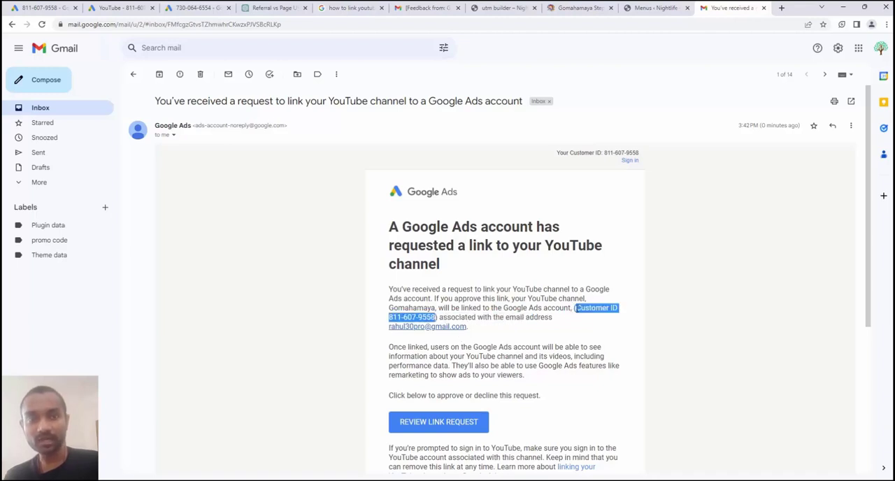
click(454, 422)
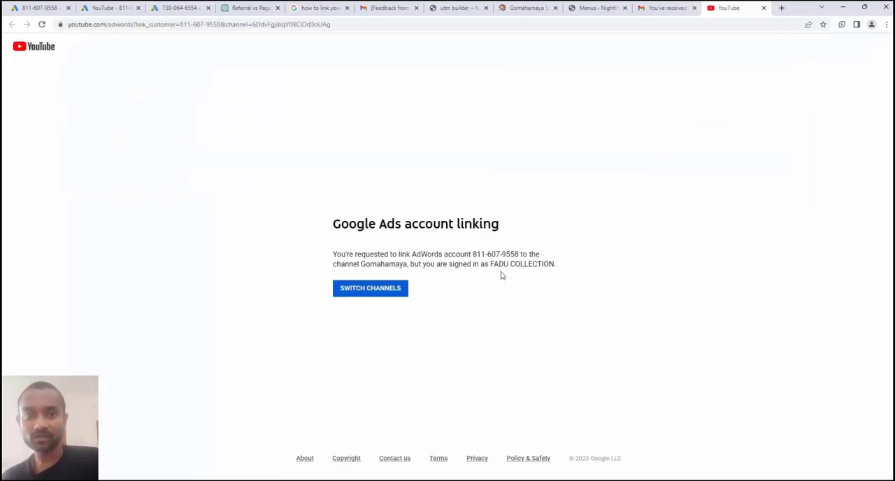
drag(491, 264, 332, 264)
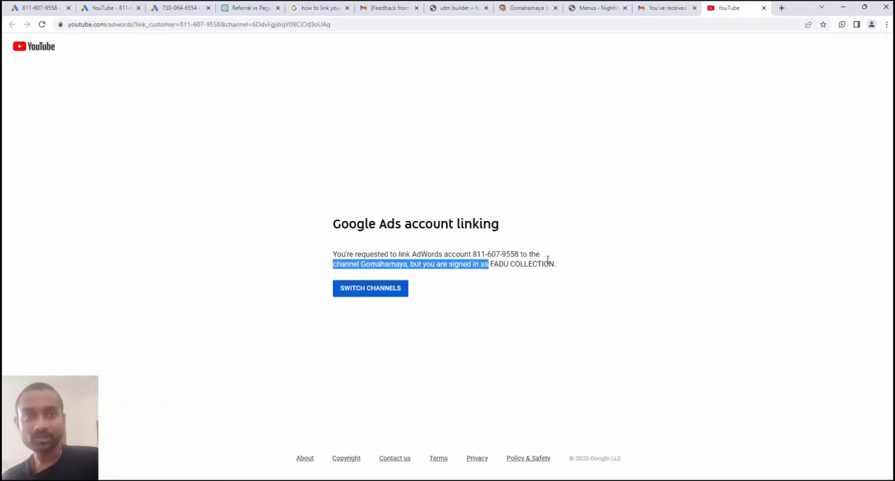
drag(410, 264, 362, 264)
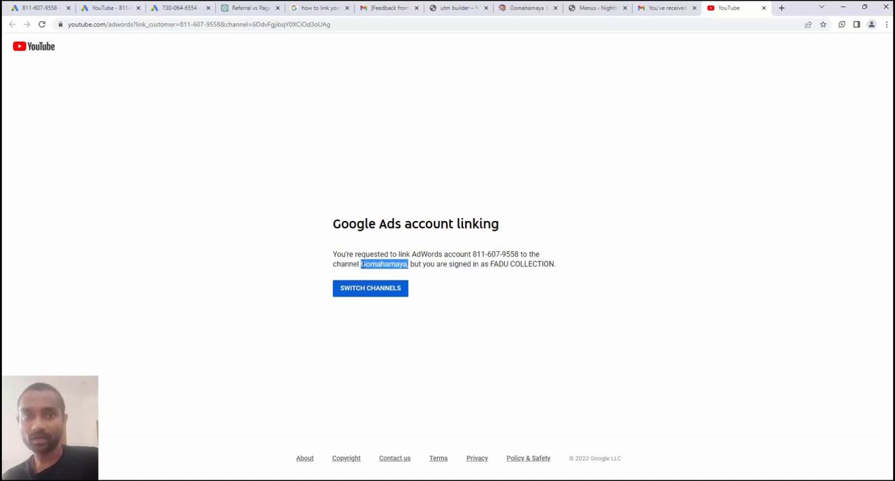
click(370, 288)
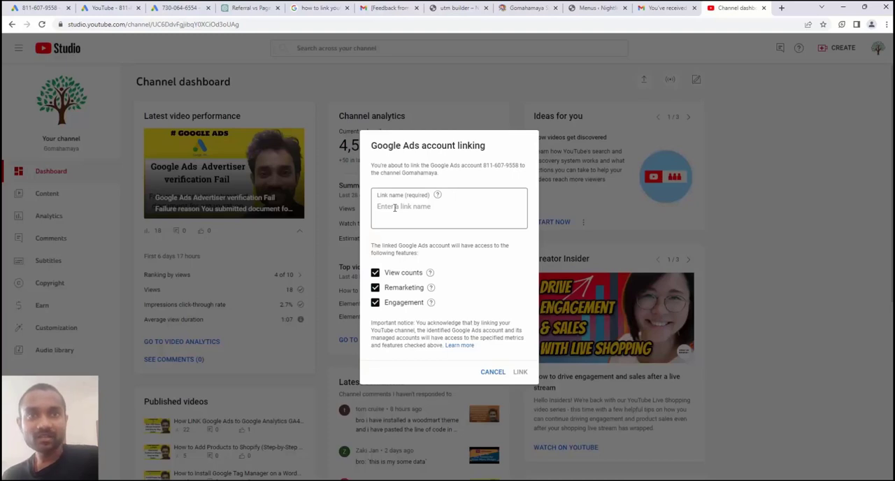
Name the Google Ads link "test agency youtube" and link the account with view counts, remarketing and engagement access
drag(373, 146, 492, 168)
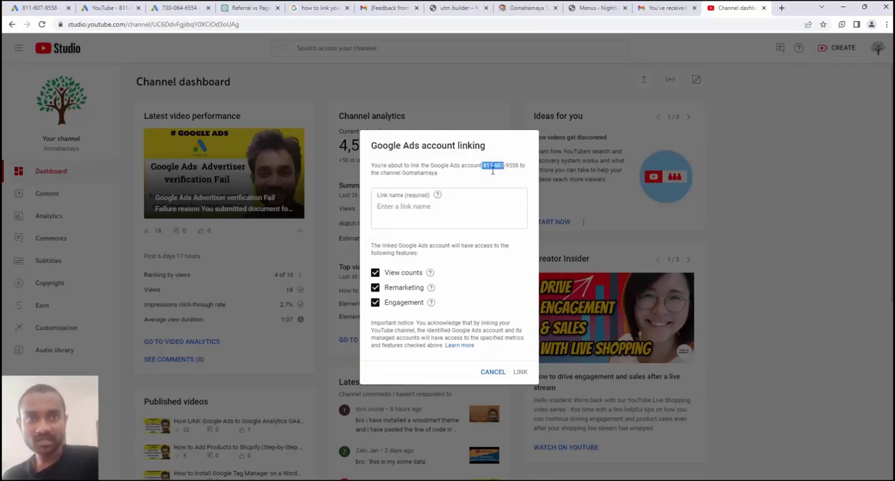
click(407, 205)
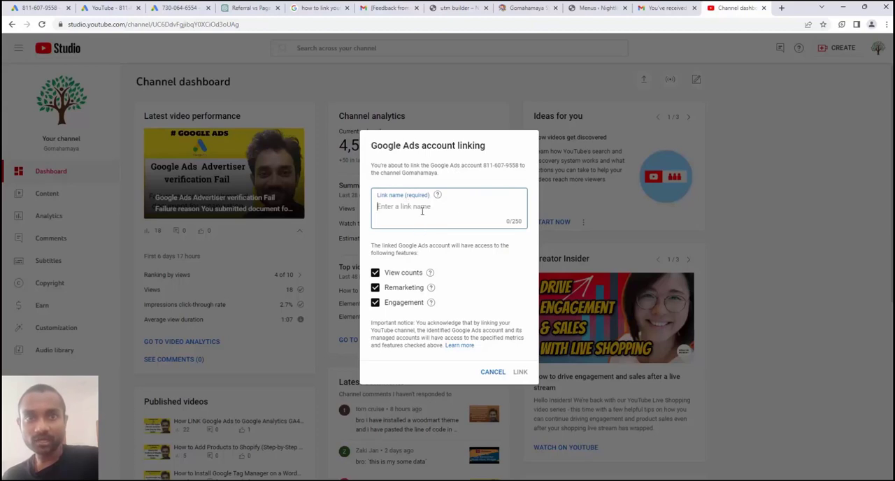
text(tes)
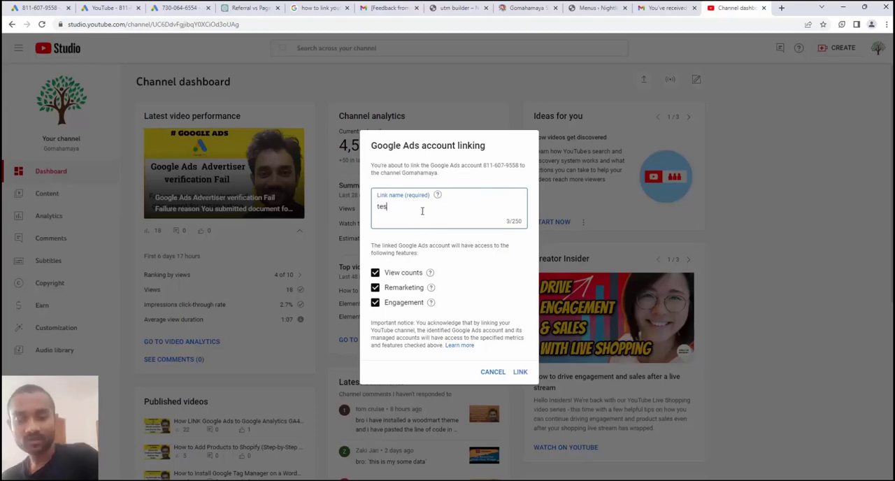
text(t agen)
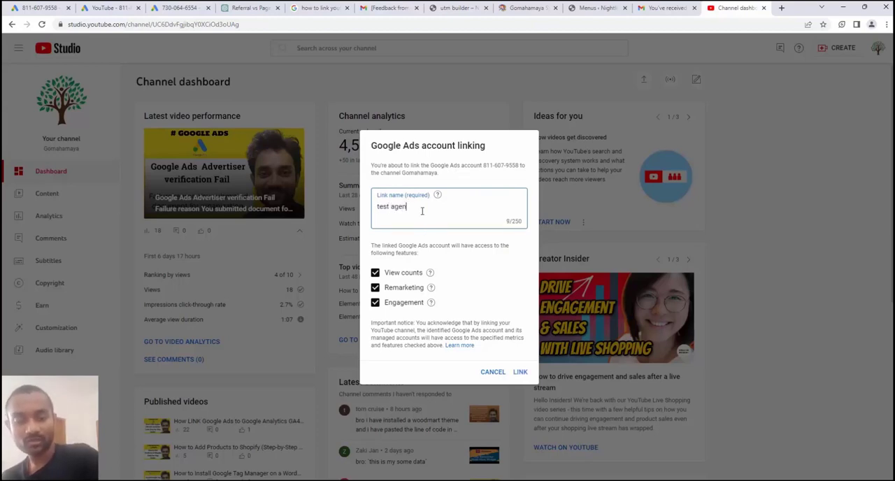
text(cy youtube)
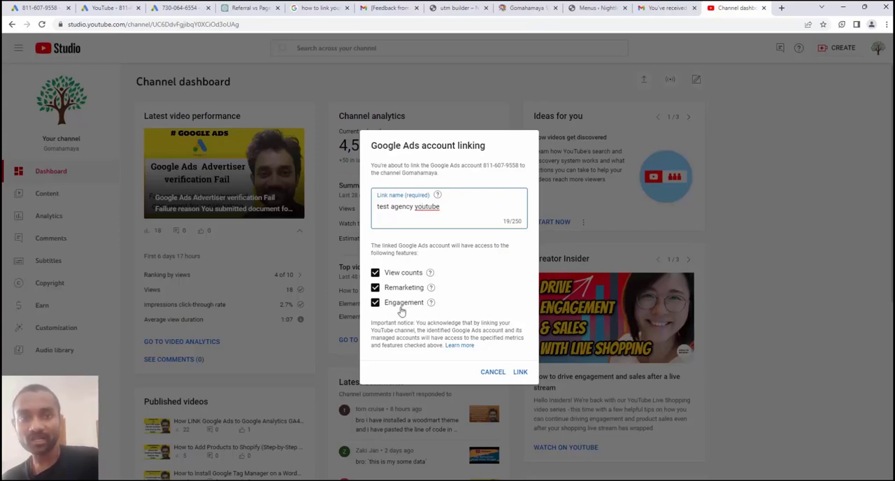
click(519, 372)
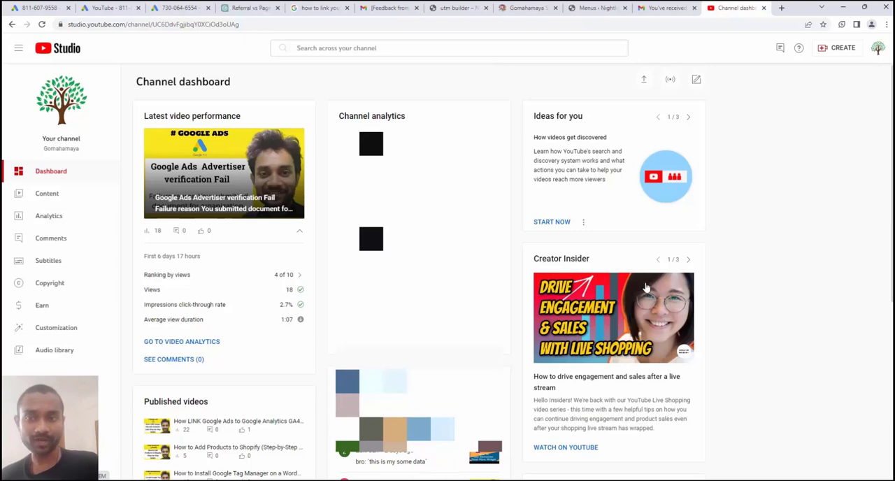
Open the channel's advanced settings in YouTube Studio at the Google Ads account linking section
click(49, 445)
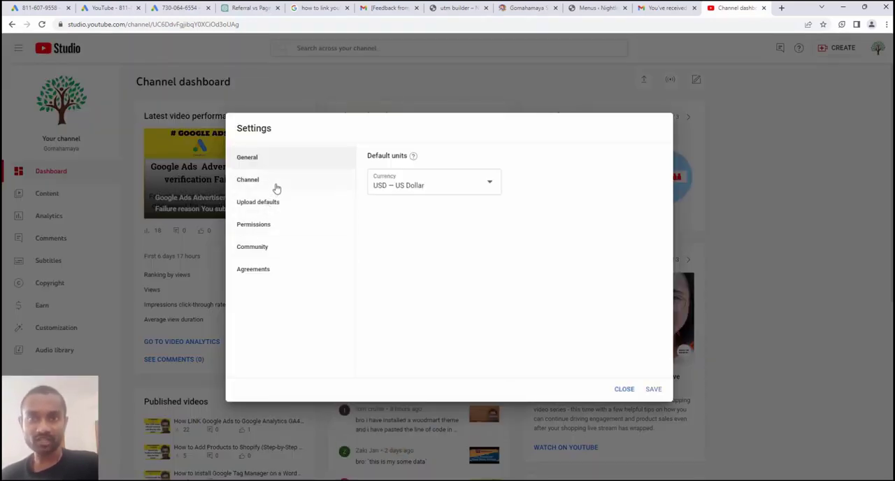
click(276, 185)
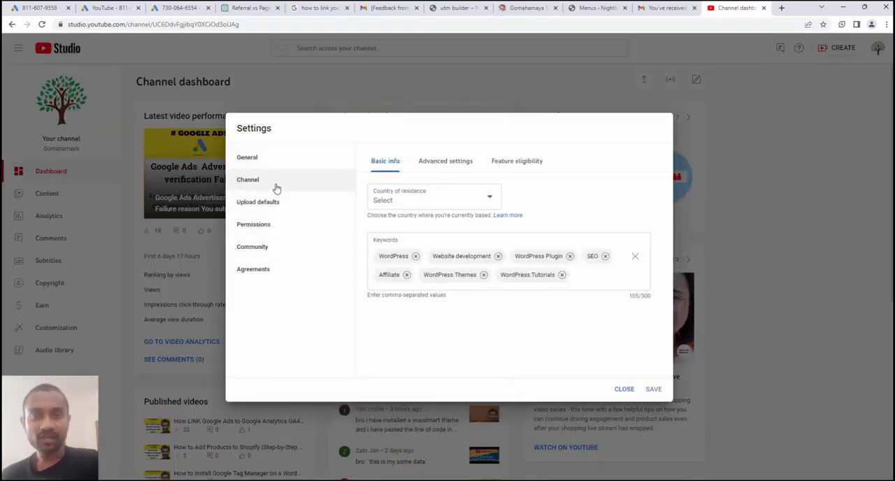
click(451, 163)
scroll(493, 250, down, 1)
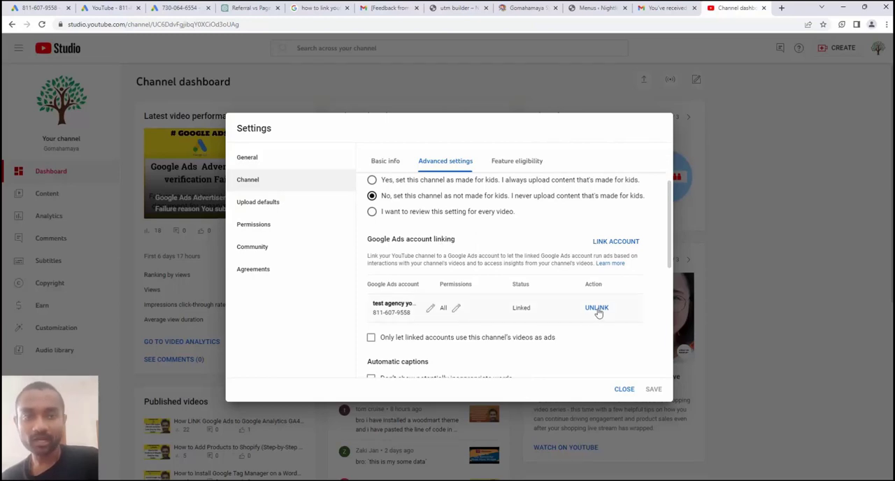
Start linking another Google Ads account and enter a link name made of the owner's first name followed by "ads 2 test"
click(615, 244)
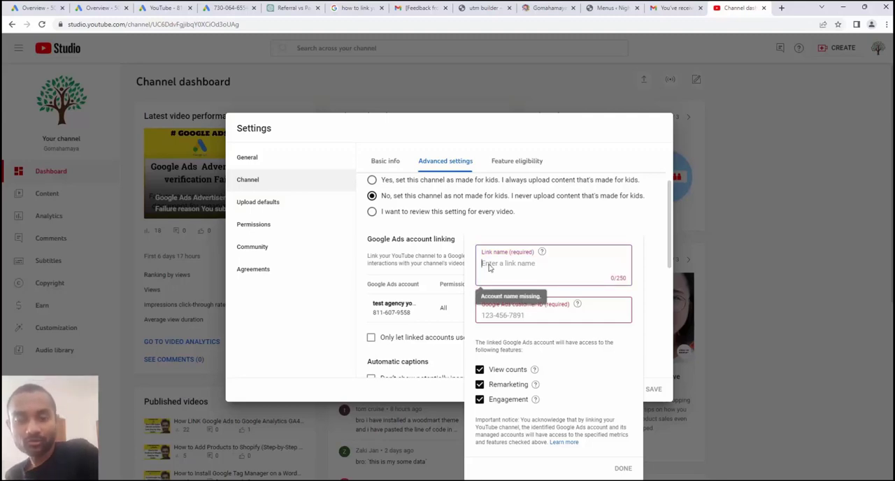
text(rahul ads 2)
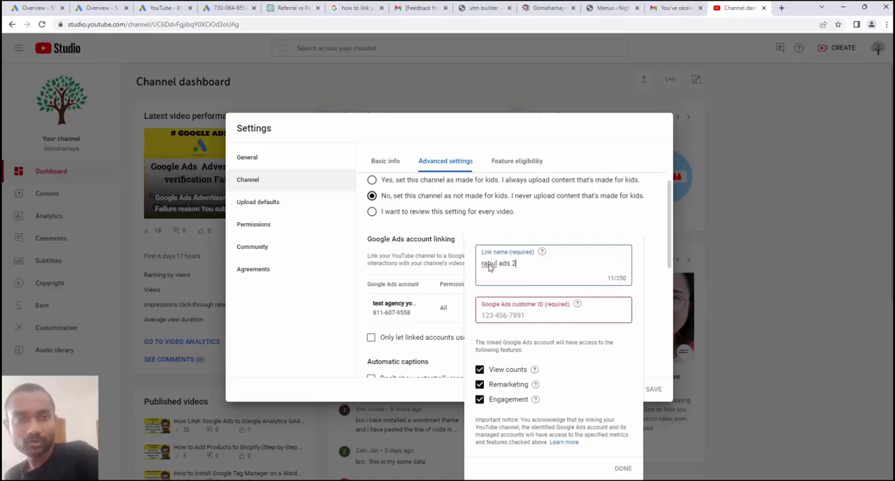
text( test)
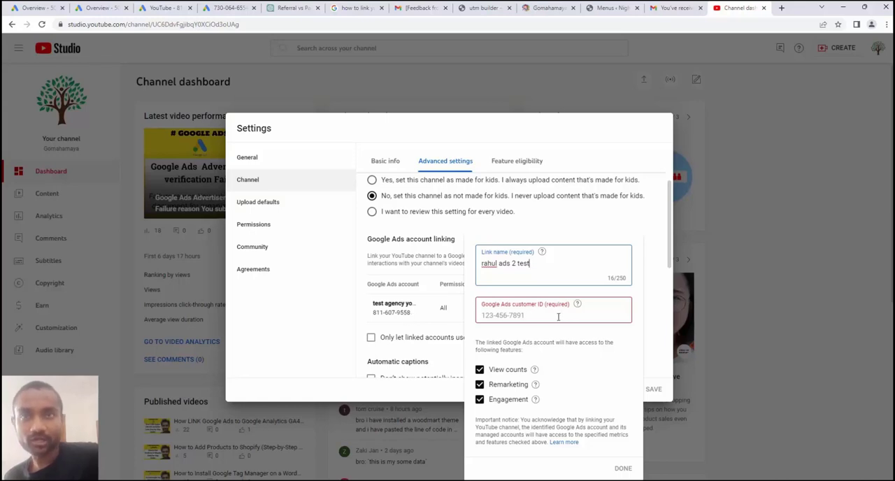
Switch to the second Google Ads account's overview and copy its customer ID
click(112, 6)
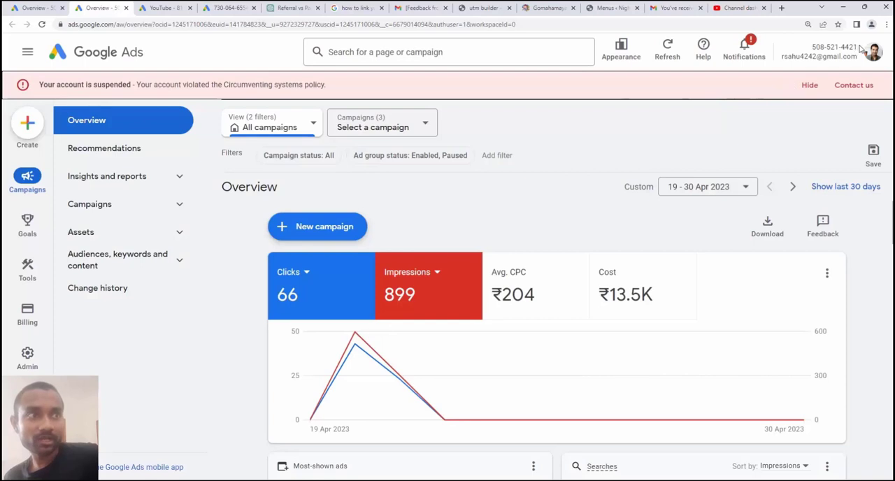
drag(858, 47, 815, 48)
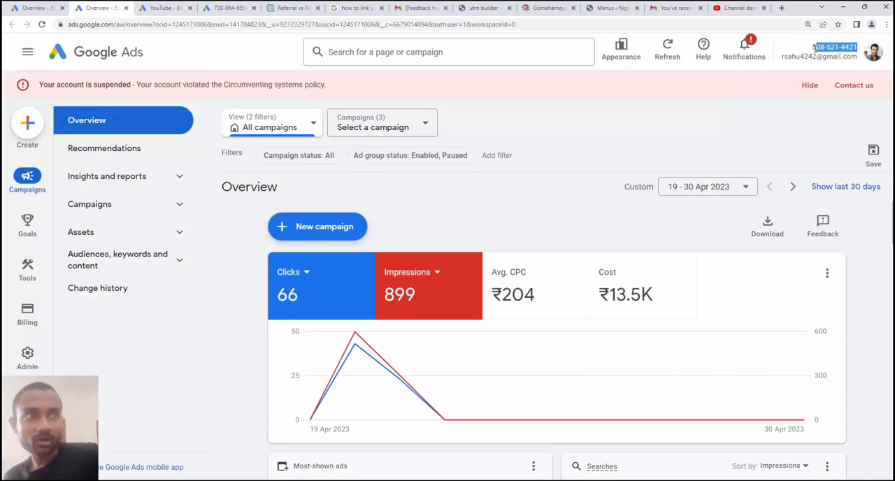
right_click(829, 47)
click(713, 55)
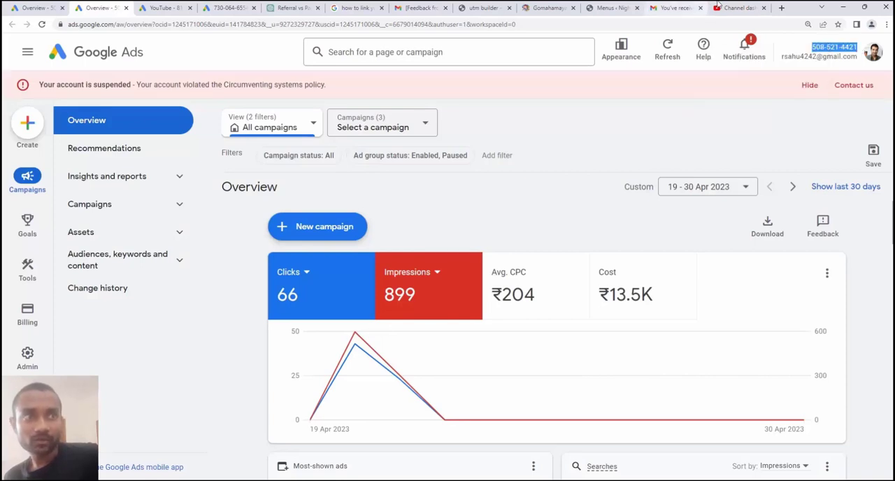
Back in YouTube Studio, enter the copied Google Ads customer ID with view counts, remarketing and engagement access, and save the link request
click(727, 2)
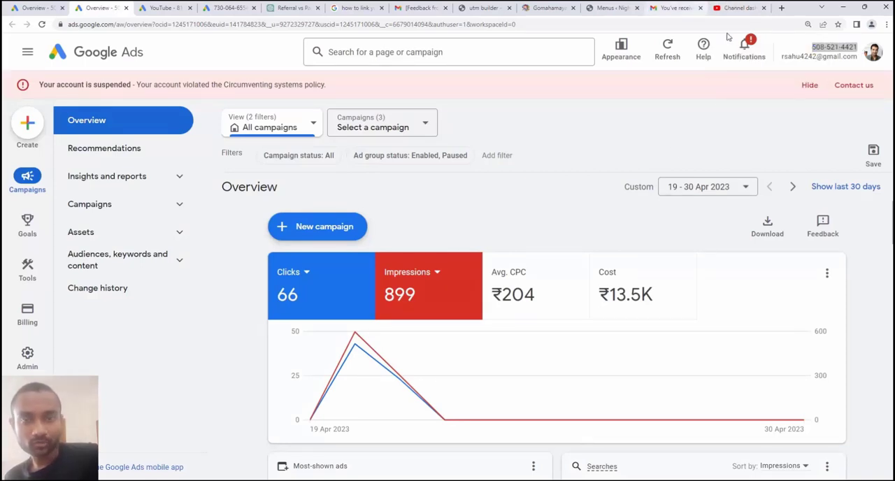
key(ctrl+v)
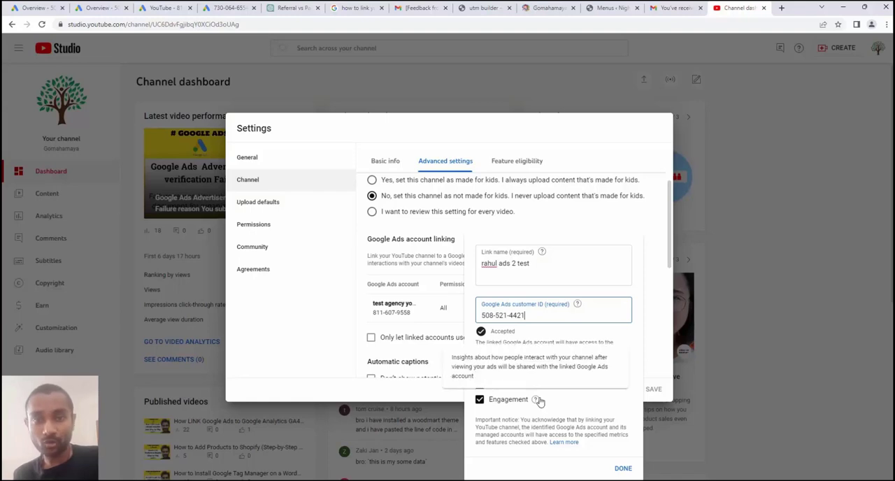
click(622, 469)
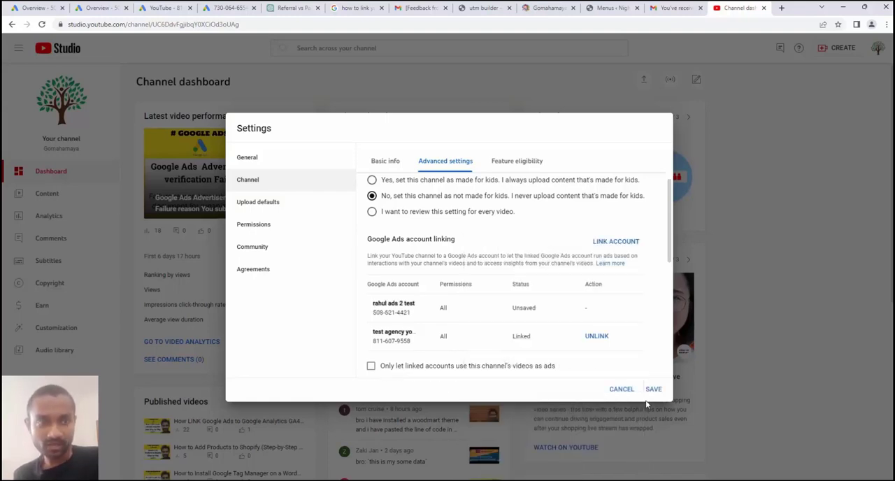
click(653, 389)
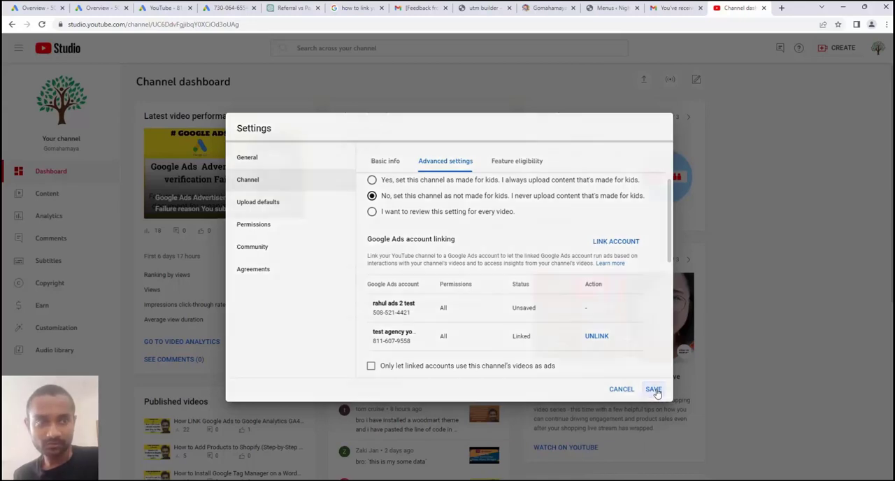
In the second Google Ads account, open the YouTube link requests under linked accounts and approve the Gomahamaya channel
click(98, 8)
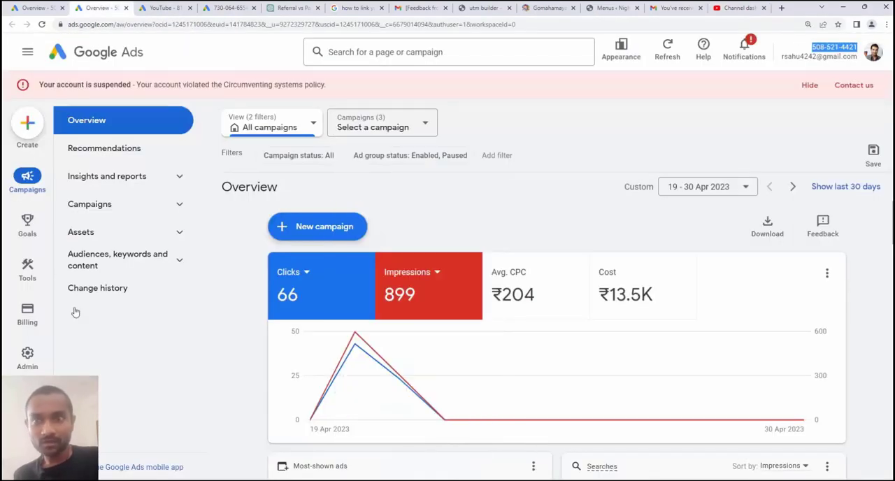
mouse_move(28, 358)
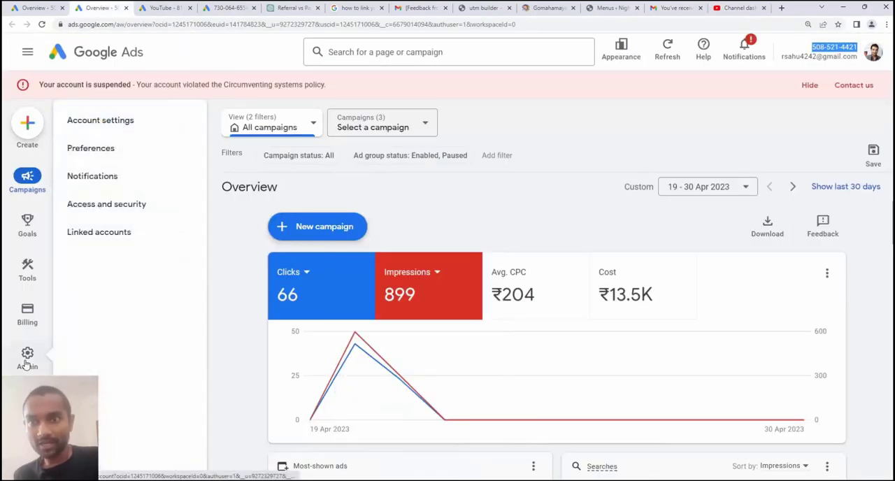
click(103, 235)
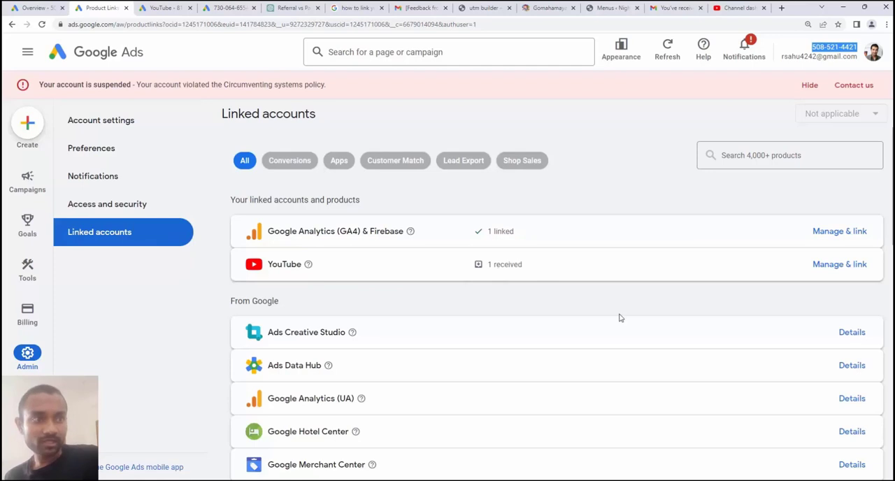
click(846, 265)
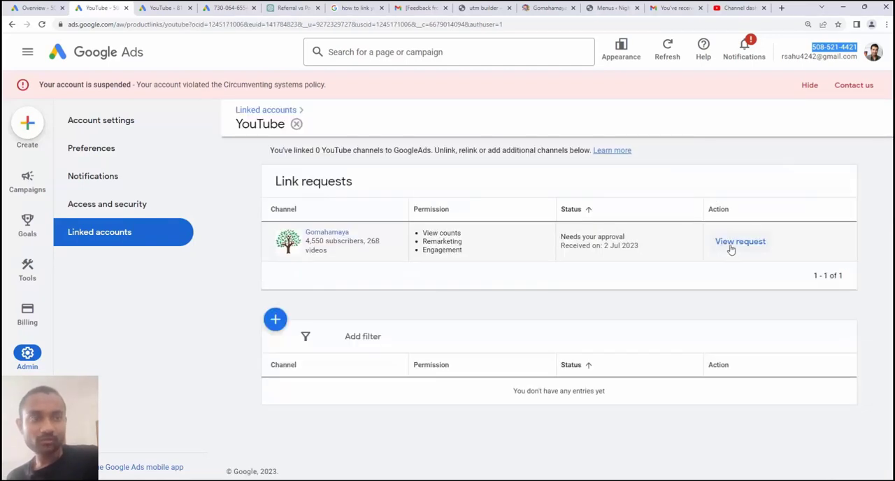
click(730, 244)
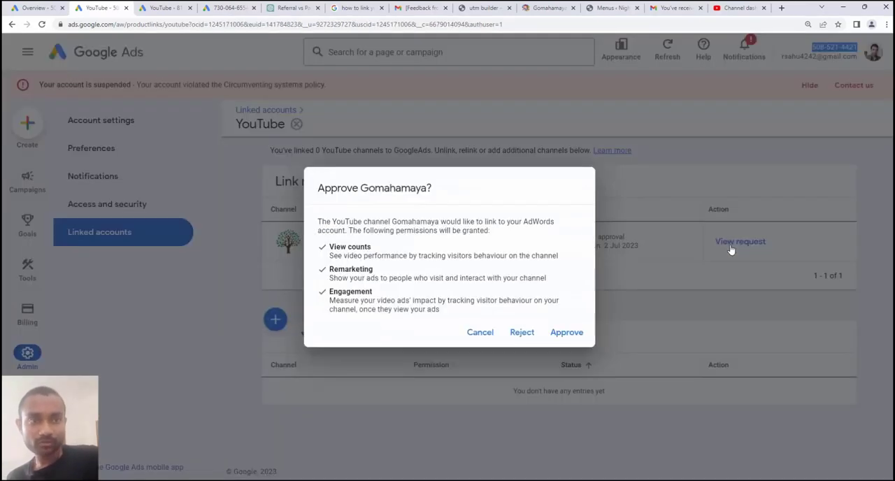
click(565, 335)
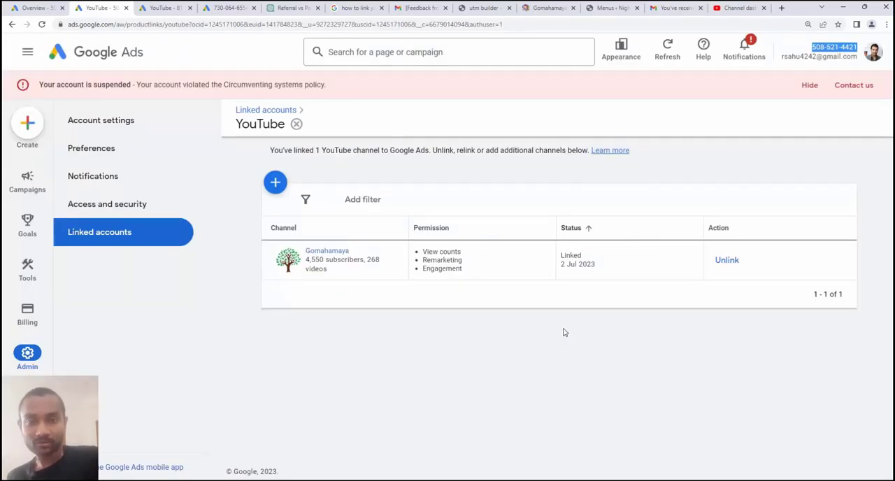
click(534, 359)
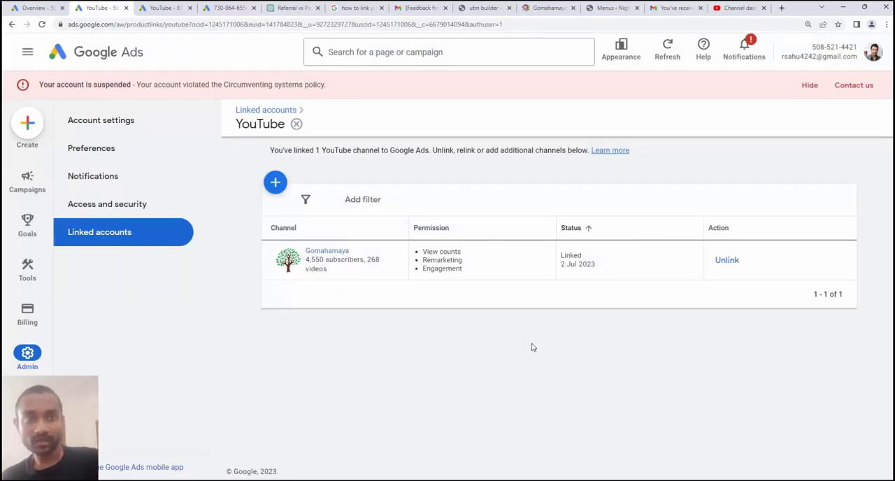
drag(857, 49, 807, 35)
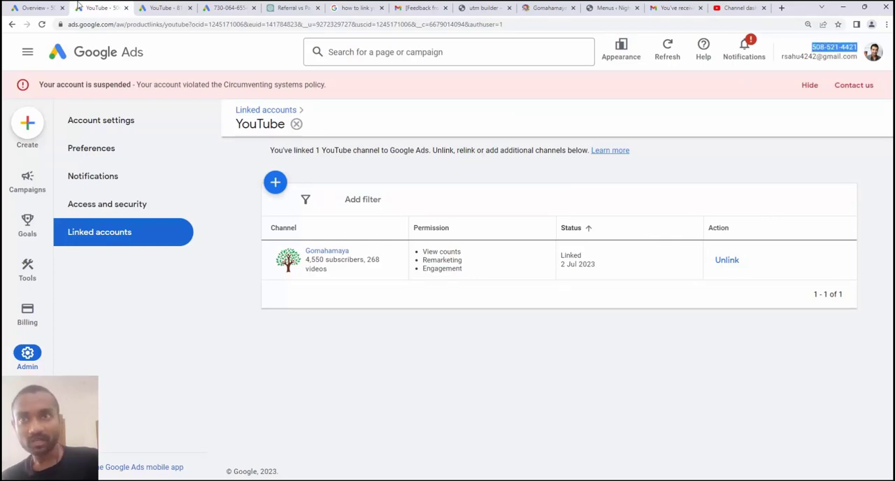
Switch to the agency Google Ads account's linked YouTube channels and unlink the Gomahamaya channel
key(ctrl+Tab)
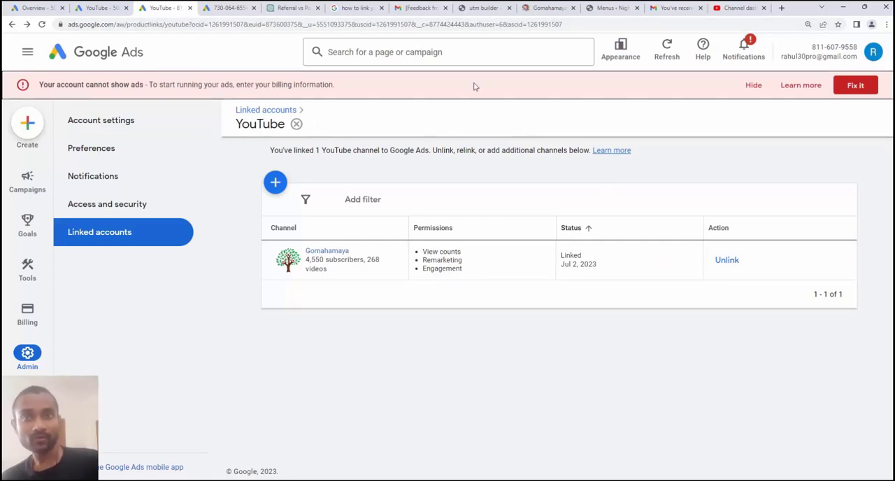
click(723, 263)
click(596, 292)
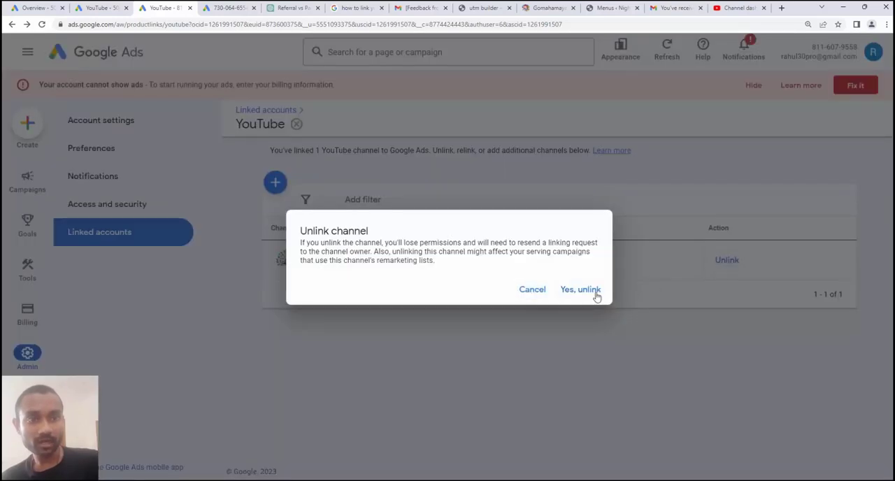
In YouTube Studio's advanced channel settings, unlink the "test agency youtube" Google Ads account and save the settings
click(737, 8)
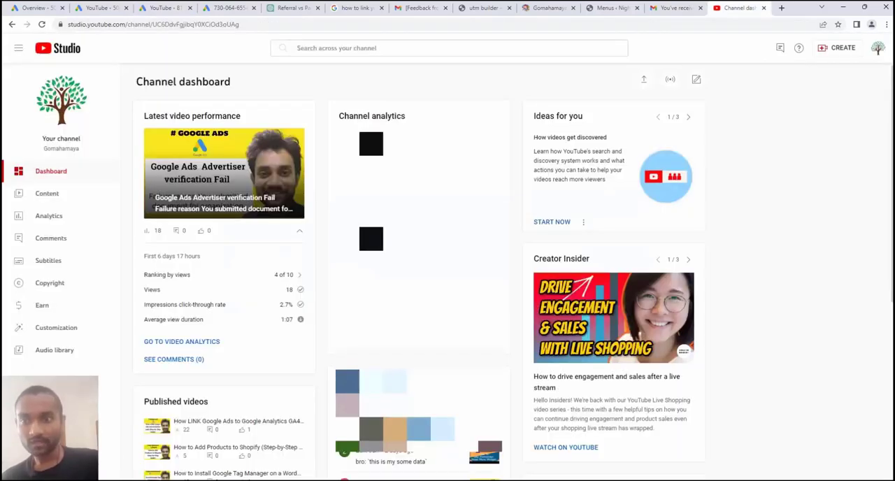
click(48, 443)
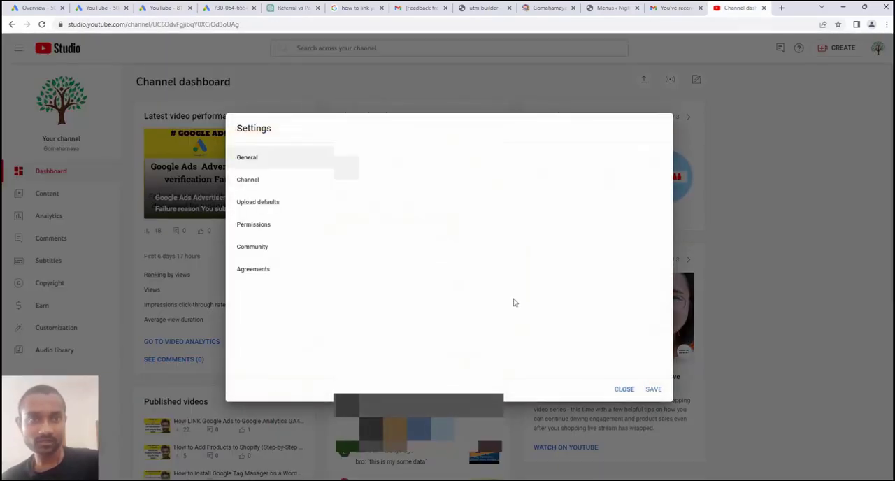
click(291, 187)
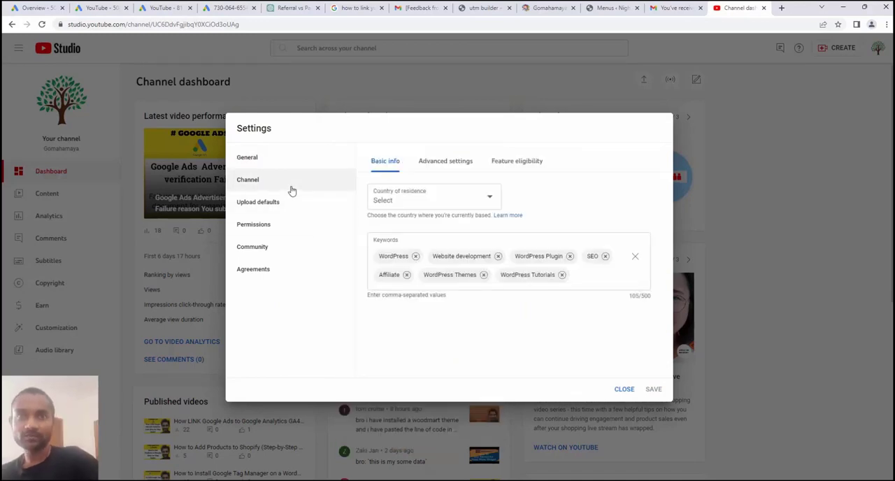
click(439, 163)
scroll(587, 292, down, 2)
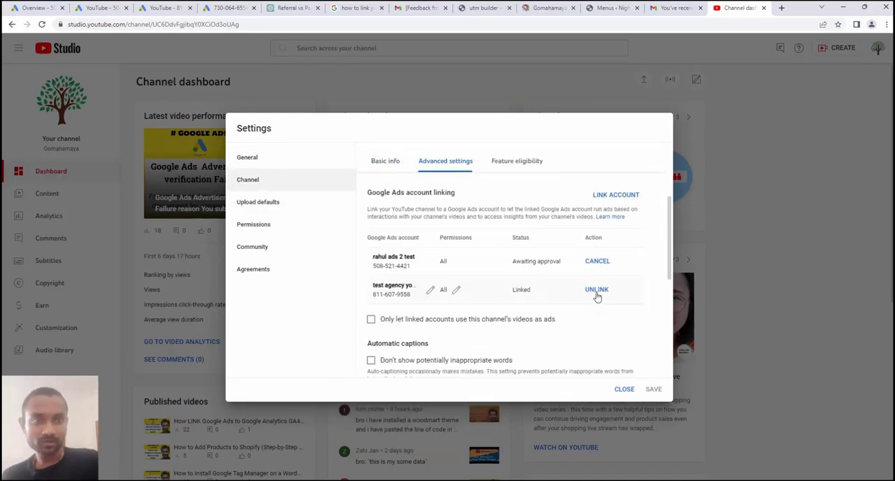
click(596, 290)
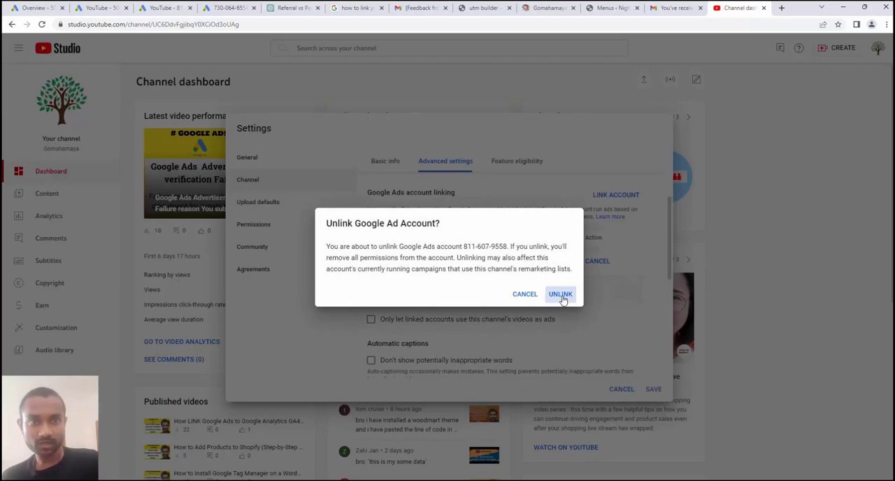
click(562, 295)
click(652, 388)
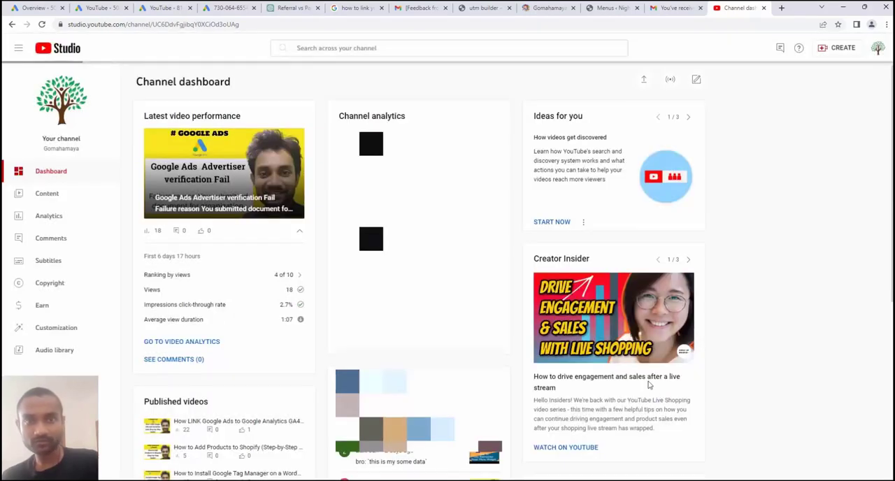
In the agency Google Ads account, add the YouTube channel "gomahamaya" as an owned channel and continue to YouTube
click(165, 8)
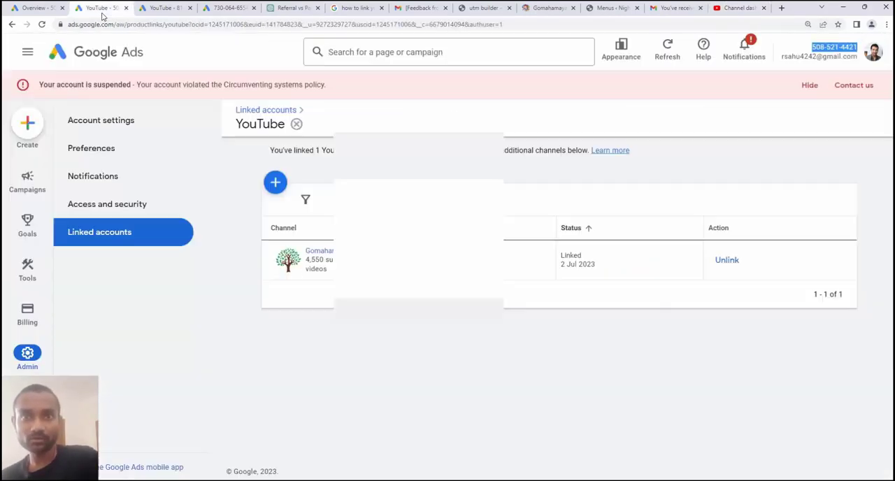
click(742, 314)
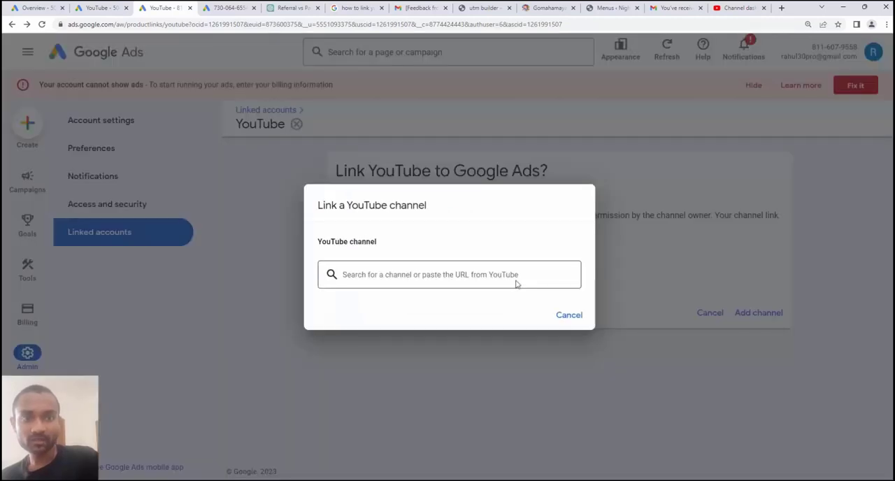
text(gomahamaya)
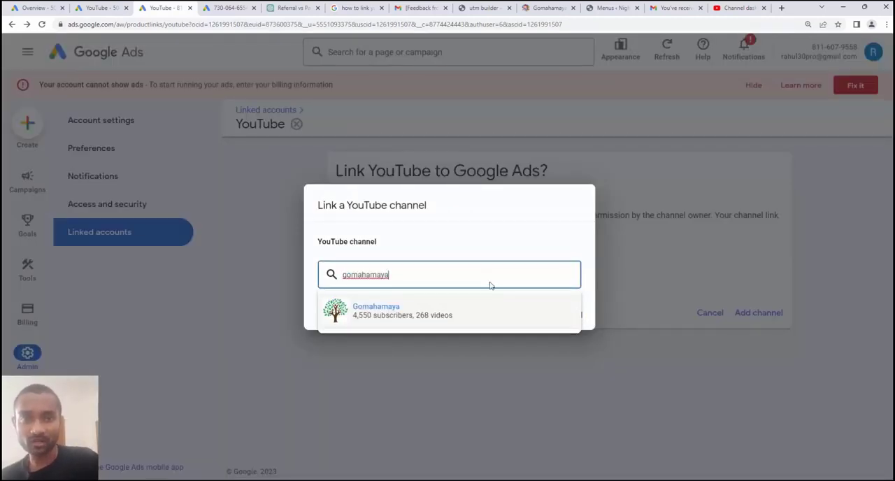
click(469, 319)
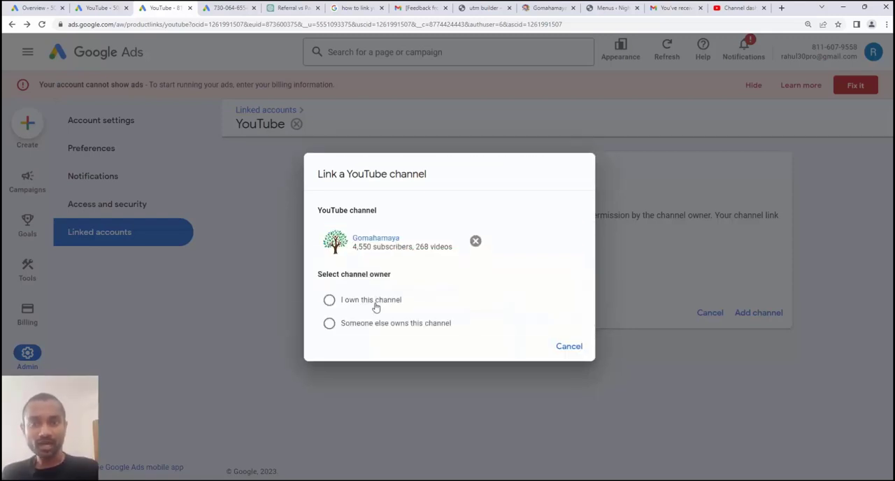
click(375, 302)
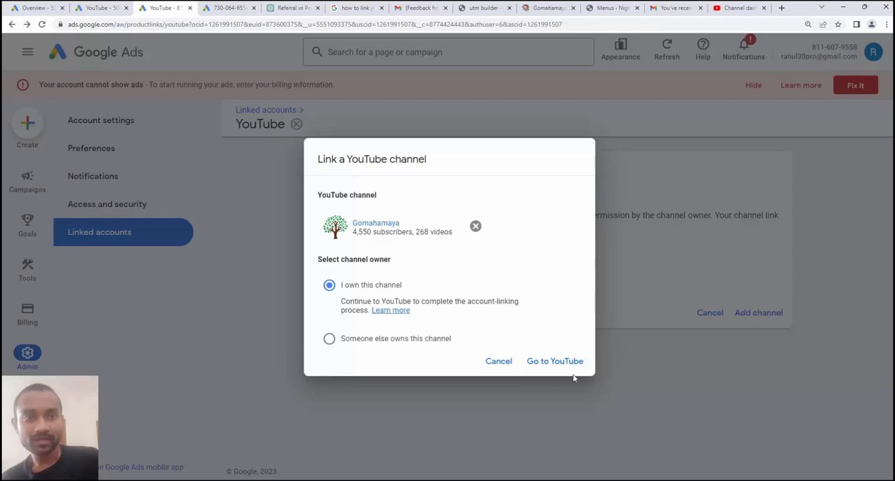
click(555, 362)
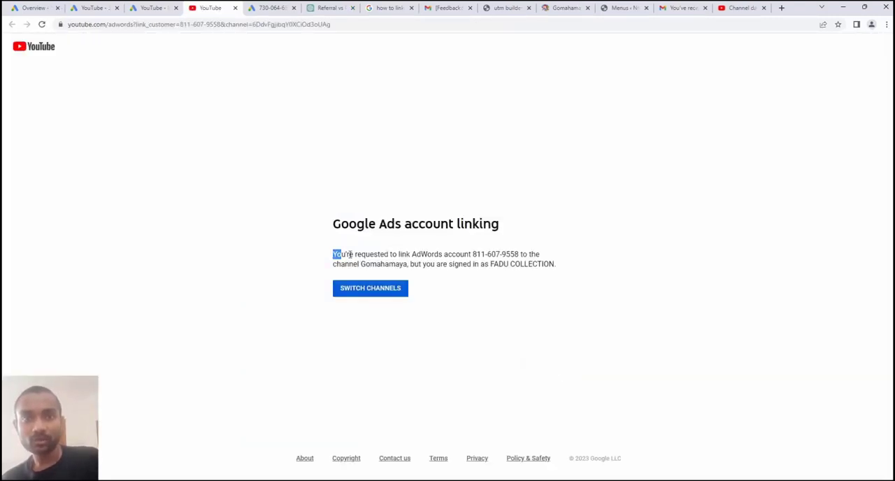
Link the account to the Gomahamaya channel as "3rd test" with view counts, remarketing and engagement access, and refresh its linked channels in Google Ads
drag(350, 254, 560, 272)
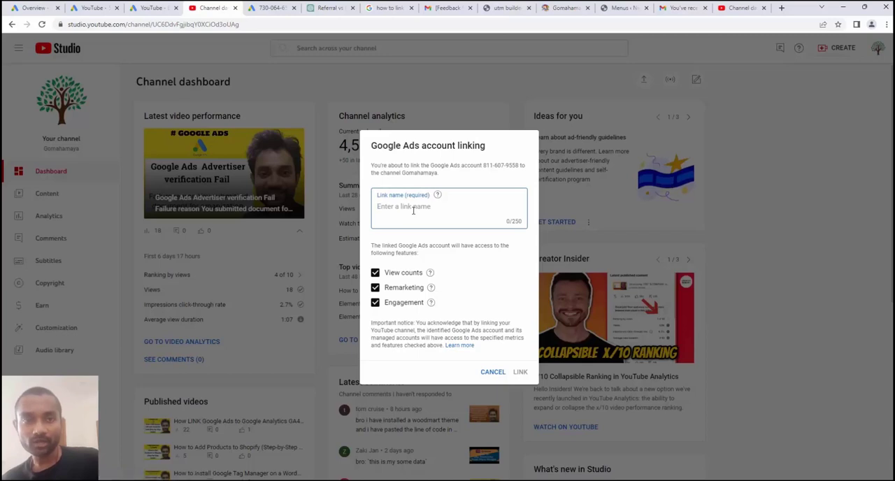
text(3rd test)
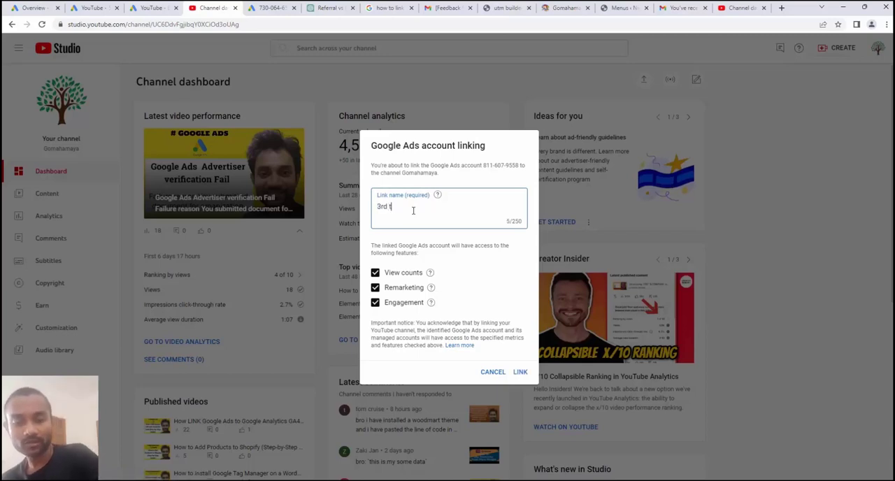
click(521, 372)
key(ctrl+shift+Tab)
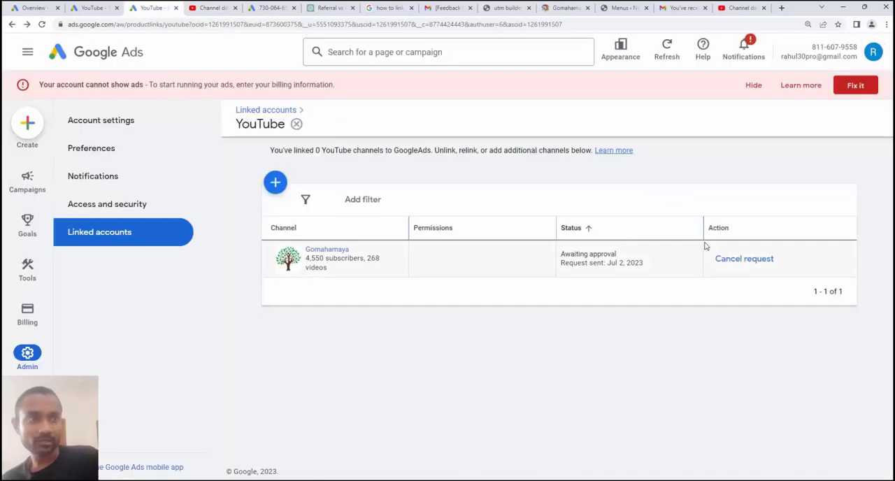
key(F5)
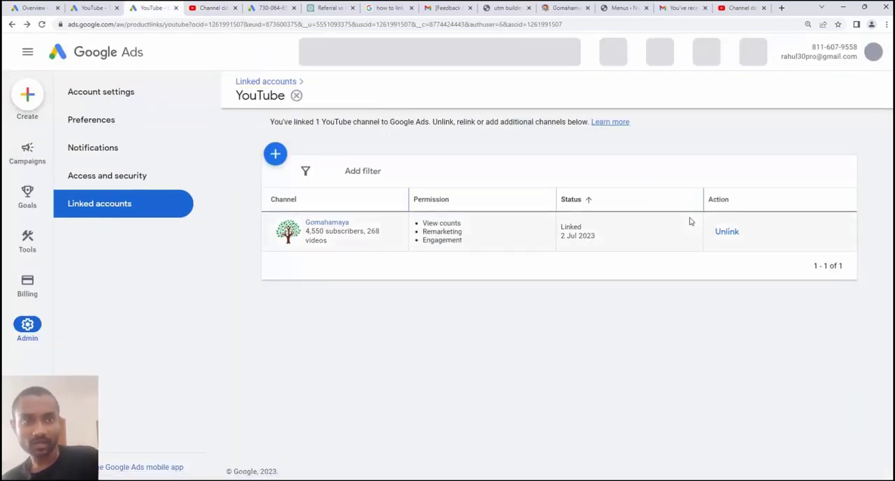